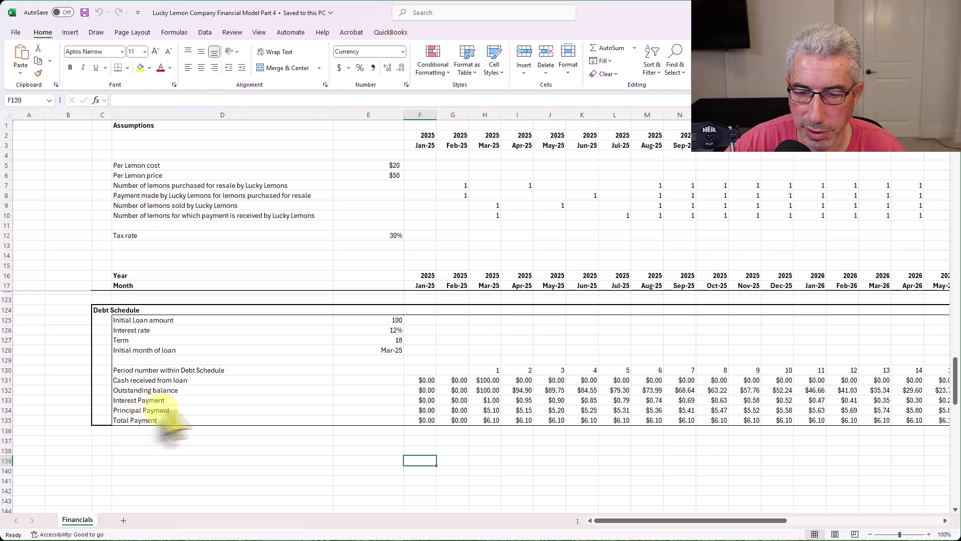
- Inspect the Mar-25 formulas for Interest Payment, Principal Payment and Total Payment in the Debt Schedule
{"action": "left_click", "coordinate": [490, 400]}
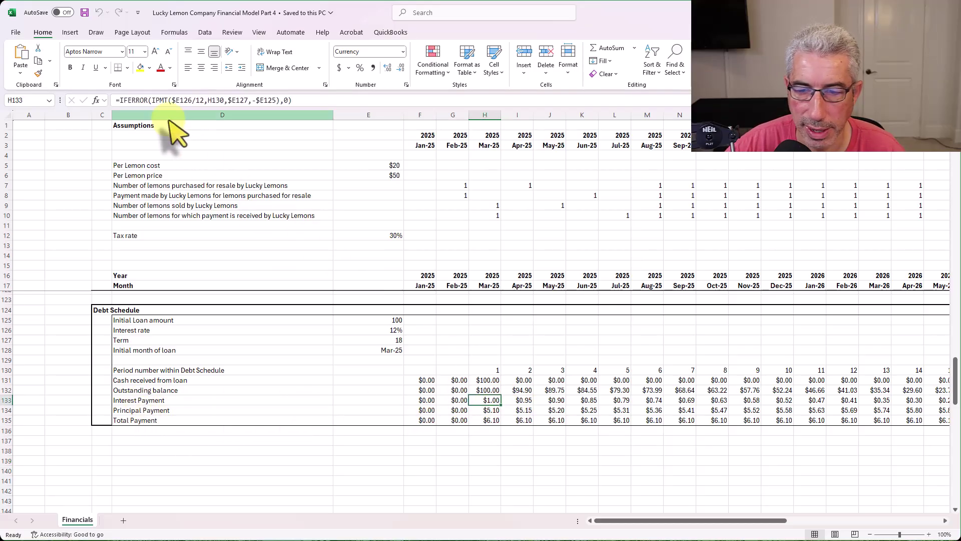
{"action": "left_click", "coordinate": [492, 410]}
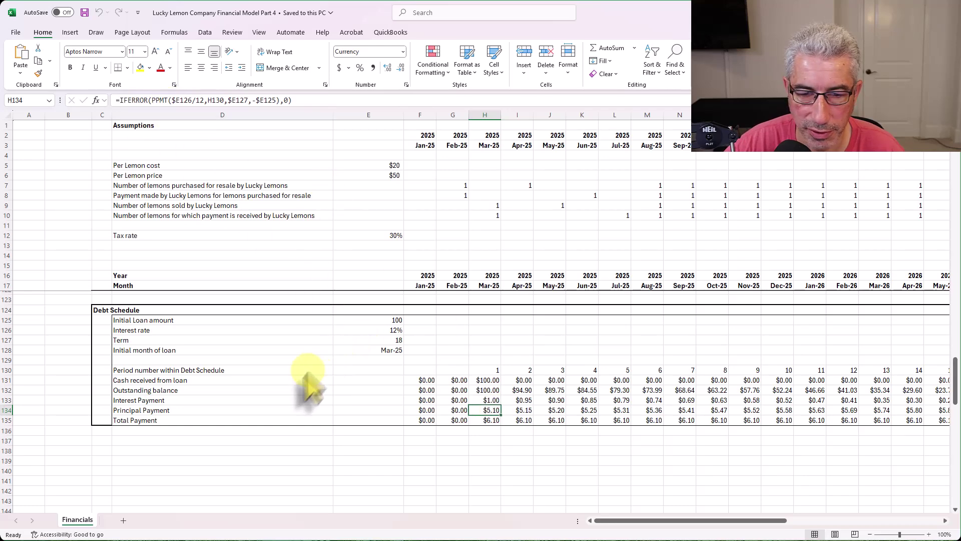
{"action": "left_click", "coordinate": [483, 421]}
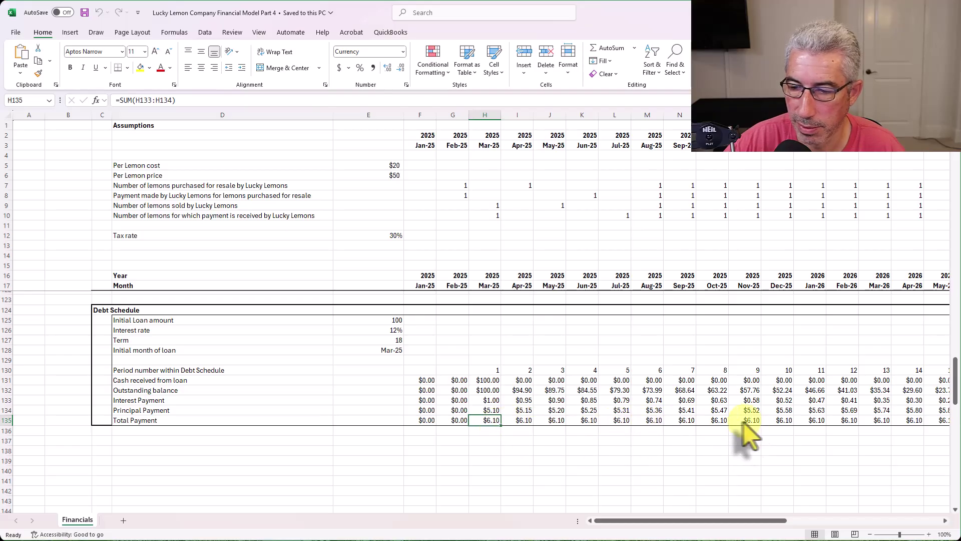
- Review the Debt Schedule's Total Payment row month by month past the end of the loan term, and return to the row's start
{"action": "left_click", "coordinate": [585, 420]}
{"action": "key", "text": "Right"}
{"action": "key", "text": "Right"}
{"action": "key", "text": "Right"}
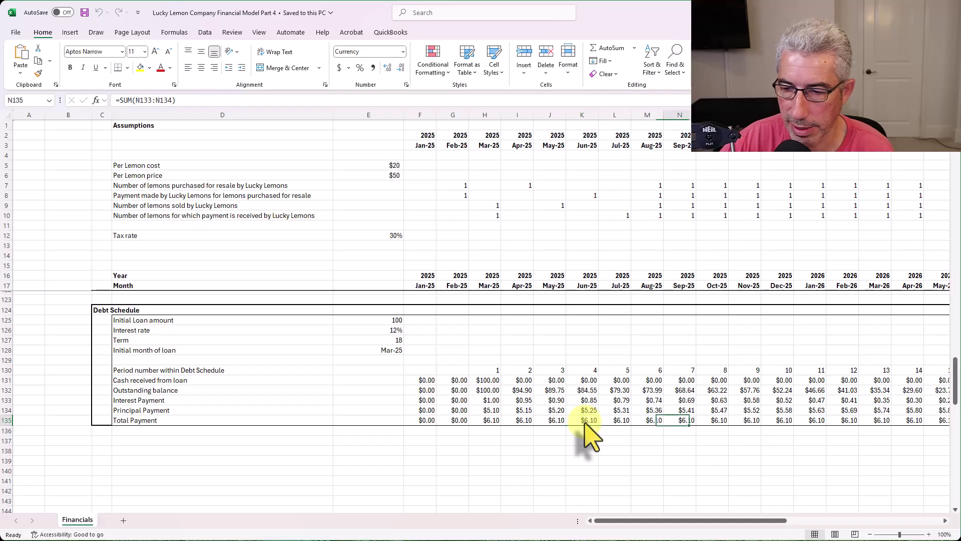
{"action": "key", "text": "Right"}
{"action": "key", "text": "Right"}
{"action": "key", "text": "Right"}
{"action": "key", "text": "Right"}
{"action": "key", "text": "Right"}
{"action": "key", "text": "Right"}
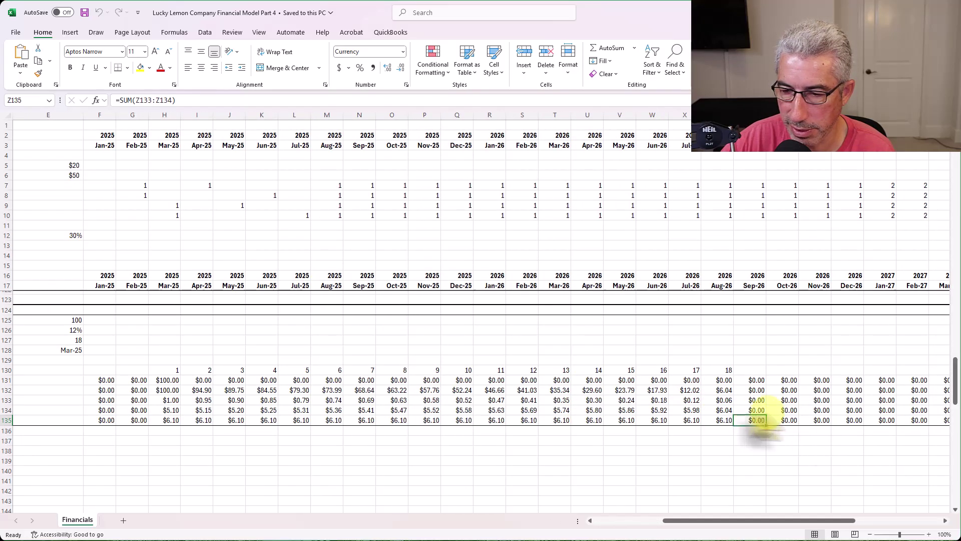
{"action": "key", "text": "Left"}
{"action": "key", "text": "Left"}
{"action": "key", "text": "Left"}
{"action": "key", "text": "Left"}
{"action": "key", "text": "Left"}
{"action": "key", "text": "Left"}
{"action": "key", "text": "Left"}
{"action": "key", "text": "Left"}
{"action": "key", "text": "Left"}
{"action": "key", "text": "Left"}
{"action": "key", "text": "Left"}
{"action": "key", "text": "Left"}
{"action": "key", "text": "Left"}
{"action": "key", "text": "Left"}
{"action": "key", "text": "Left"}
{"action": "key", "text": "Left"}
{"action": "key", "text": "Left"}
{"action": "key", "text": "Left"}
{"action": "key", "text": "Left"}
{"action": "key", "text": "Left"}
{"action": "key", "text": "Left"}
{"action": "key", "text": "Left"}
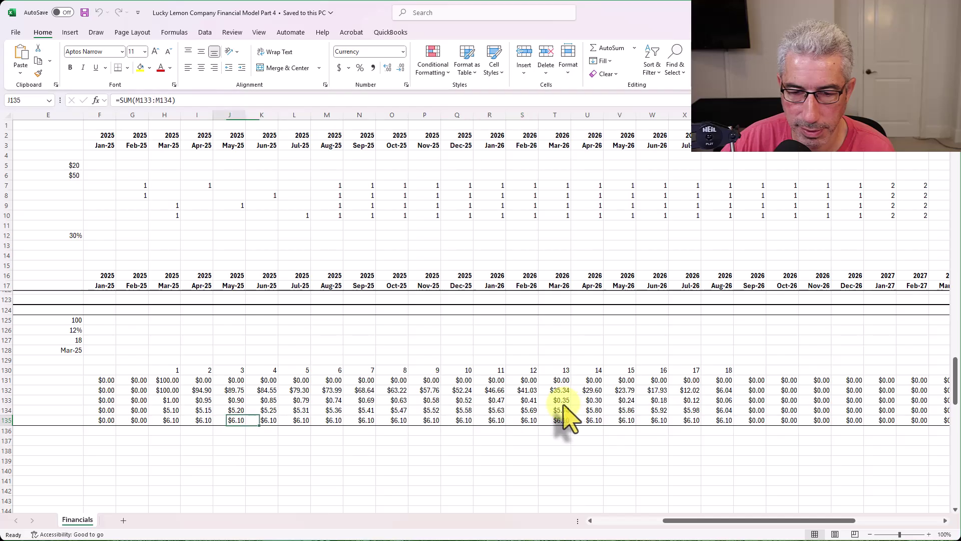
{"action": "key", "text": "Left"}
{"action": "key", "text": "Left"}
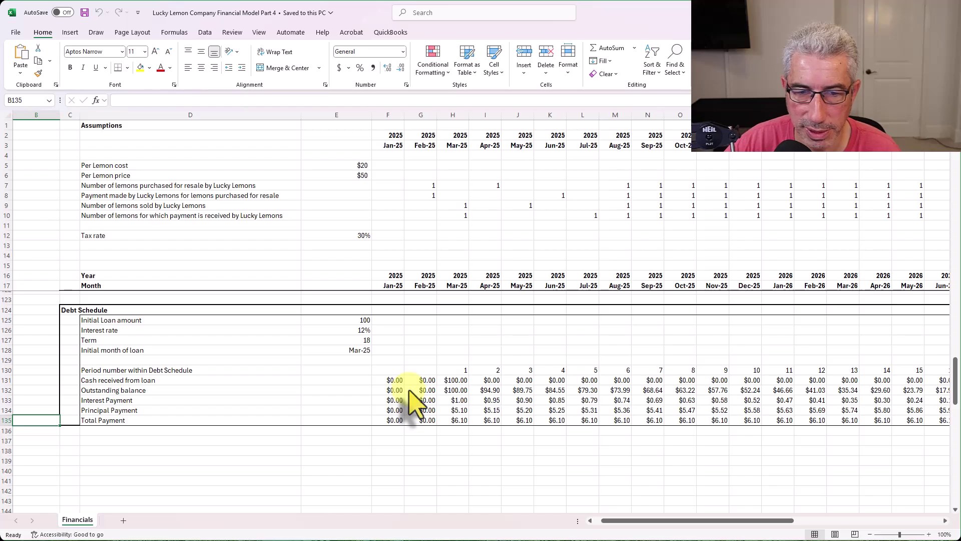
- Inspect the Income Statement's Mar-25 Interest expense formula and compare it with the Interest Payment row of the Debt Schedule
{"action": "scroll", "coordinate": [415, 401], "scroll_direction": "up", "scroll_amount": 18}
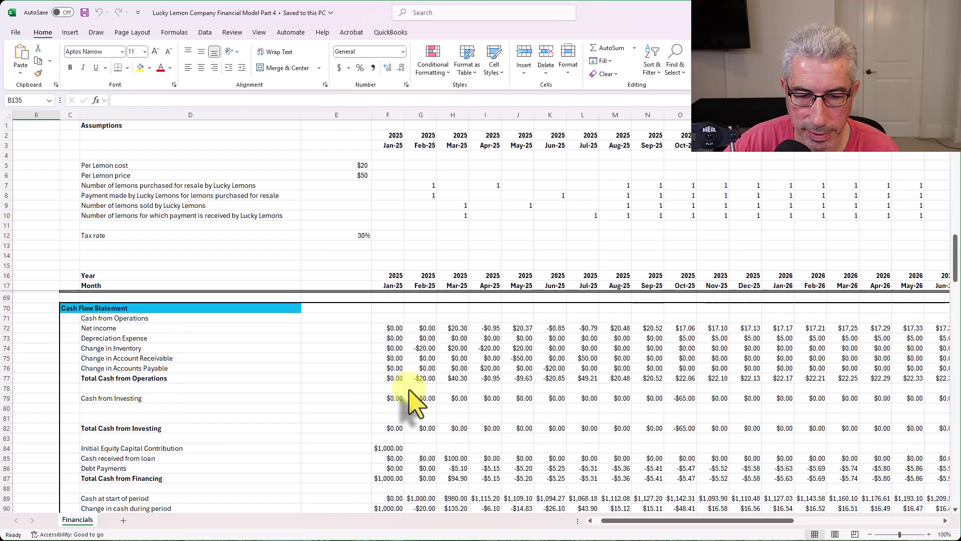
{"action": "scroll", "coordinate": [415, 400], "scroll_direction": "up", "scroll_amount": 12}
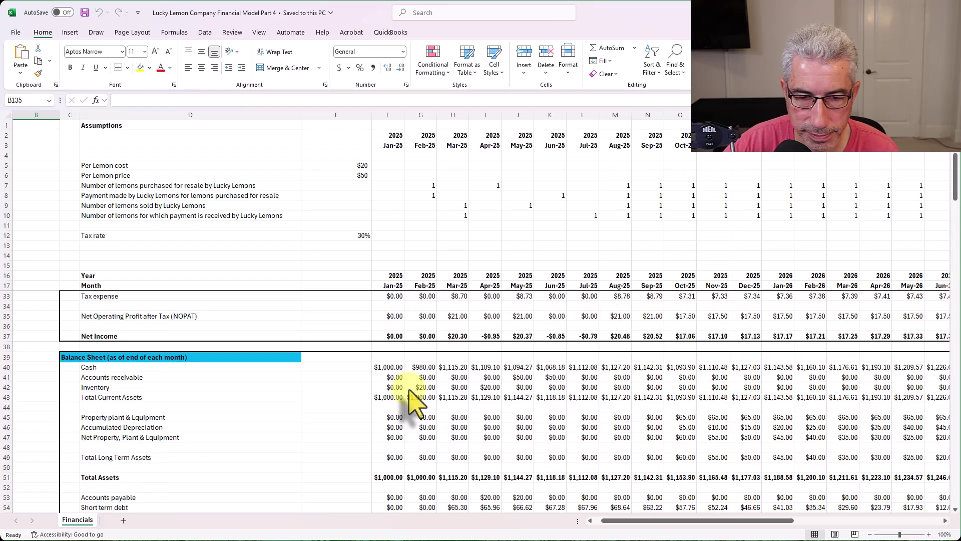
{"action": "scroll", "coordinate": [412, 401], "scroll_direction": "up", "scroll_amount": 5}
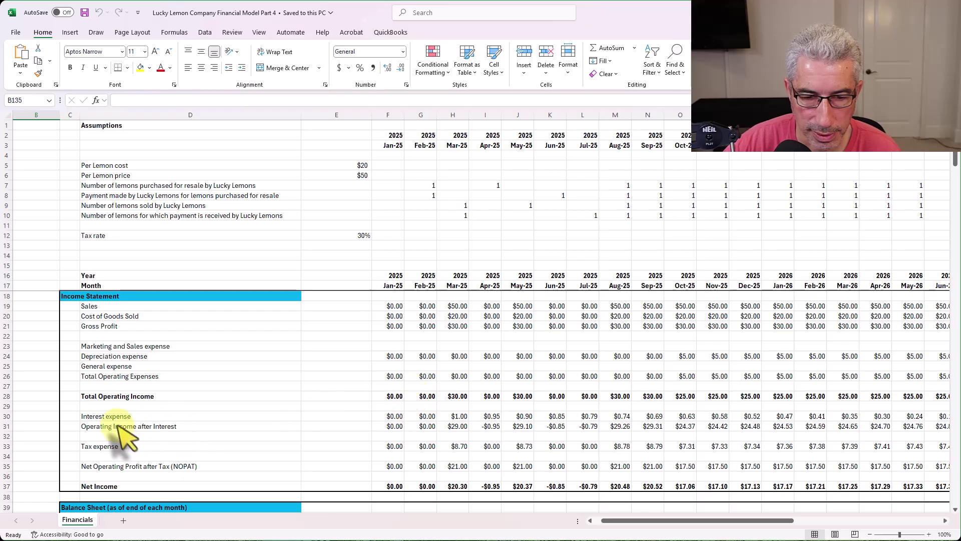
{"action": "left_click", "coordinate": [453, 416]}
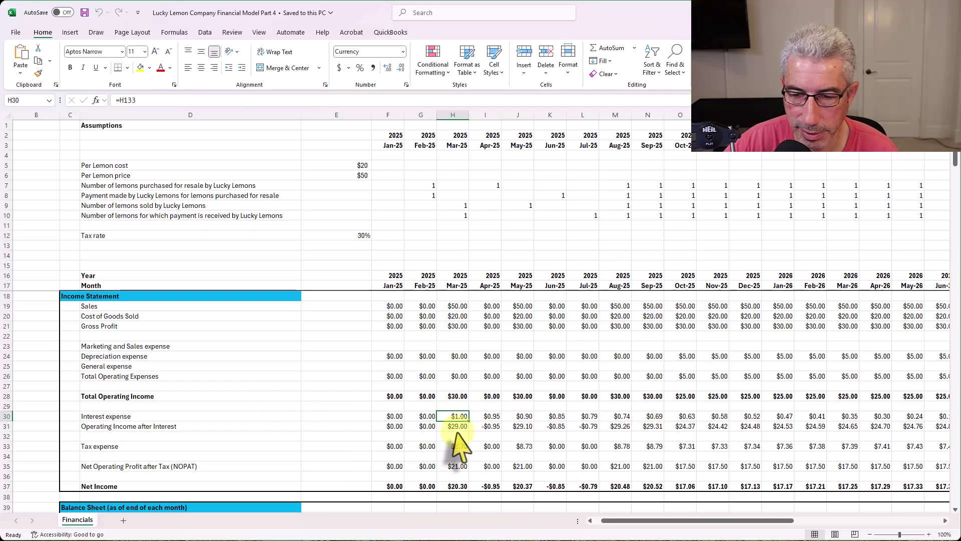
{"action": "scroll", "coordinate": [459, 445], "scroll_direction": "down", "scroll_amount": 1}
{"action": "scroll", "coordinate": [460, 445], "scroll_direction": "down", "scroll_amount": 20}
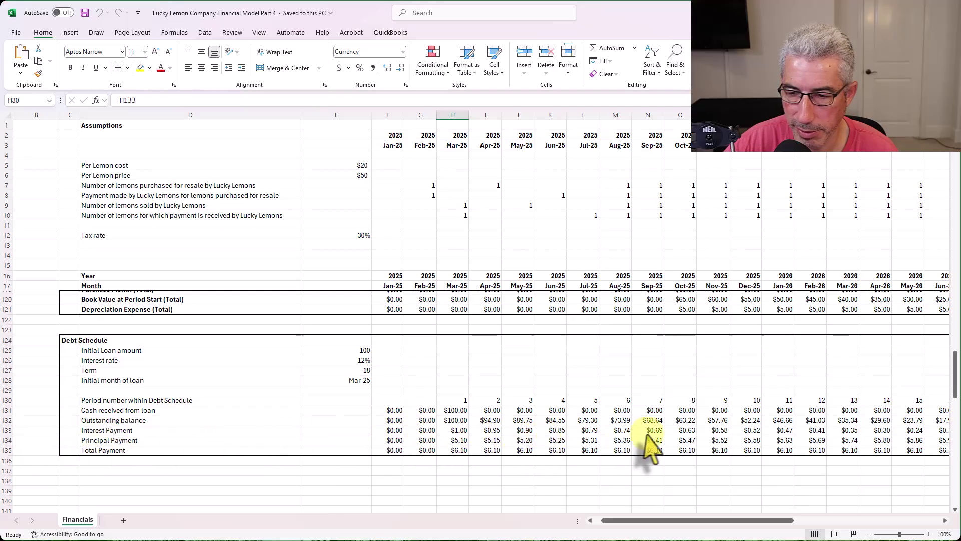
{"action": "scroll", "coordinate": [516, 440], "scroll_direction": "up", "scroll_amount": 20}
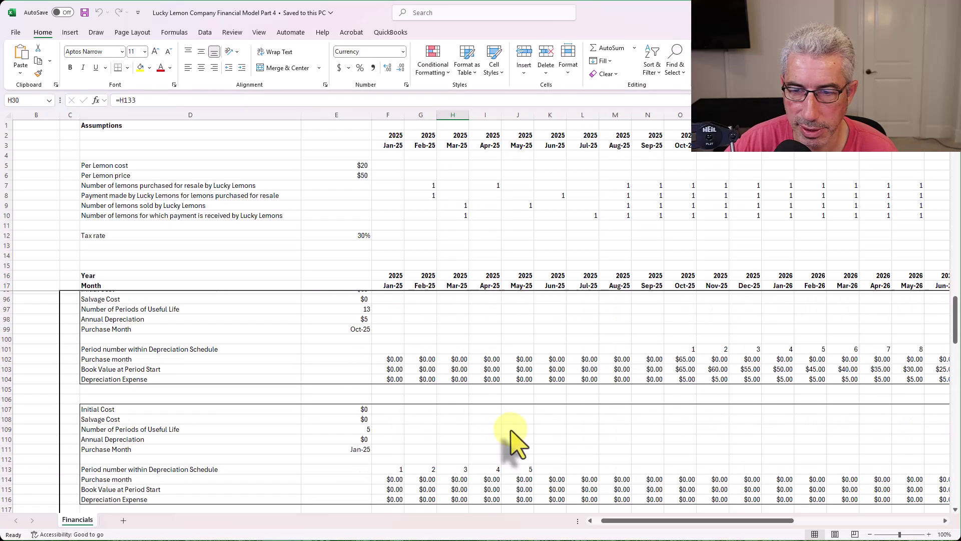
{"action": "scroll", "coordinate": [515, 442], "scroll_direction": "up", "scroll_amount": 2}
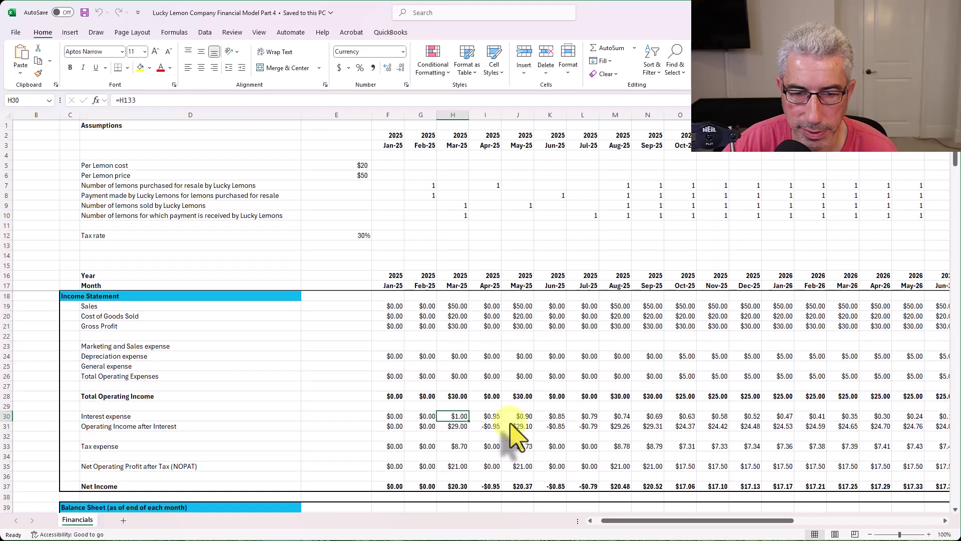
- Examine the Short term debt and Long Term Debt lines on the Balance Sheet, including their Mar-25 formulas
{"action": "scroll", "coordinate": [516, 440], "scroll_direction": "down", "scroll_amount": 6}
{"action": "scroll", "coordinate": [516, 435], "scroll_direction": "down", "scroll_amount": 1}
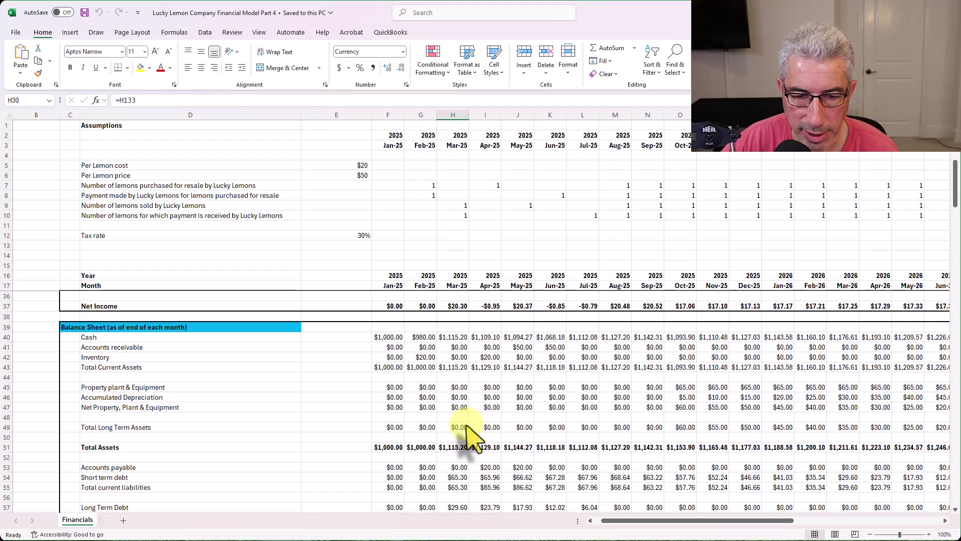
{"action": "scroll", "coordinate": [471, 435], "scroll_direction": "down", "scroll_amount": 3}
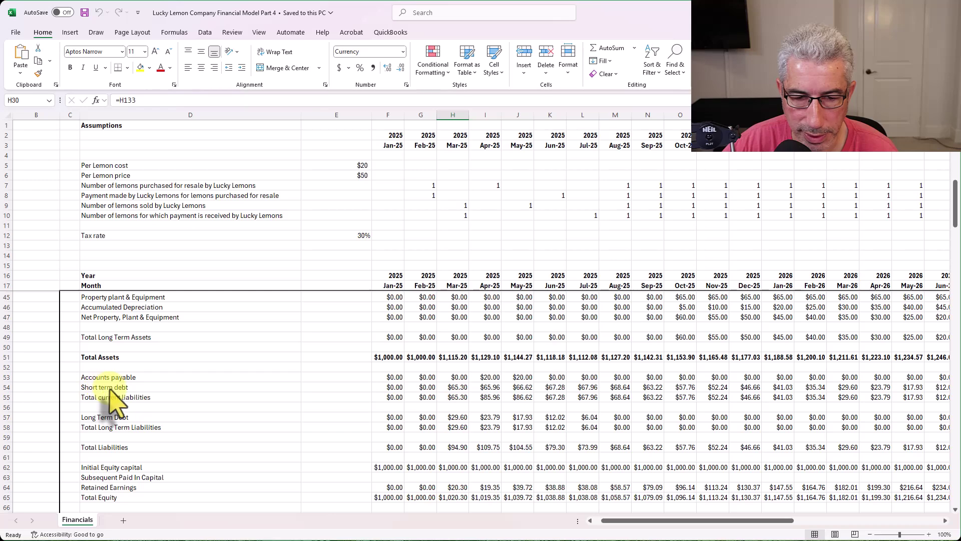
{"action": "left_click", "coordinate": [102, 388]}
{"action": "left_click", "coordinate": [108, 419]}
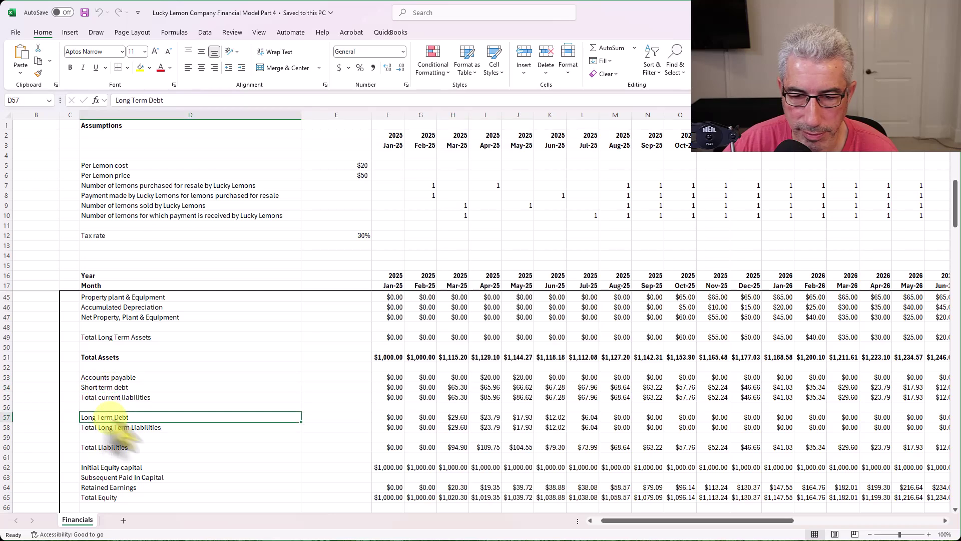
{"action": "left_click", "coordinate": [457, 388]}
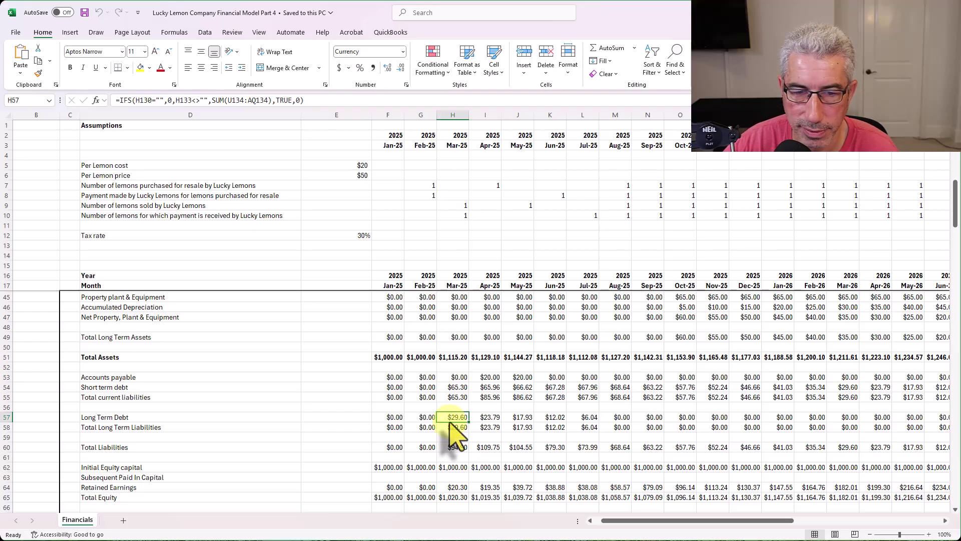
- Inspect the Mar-25 formulas for Cash received from loan and Debt Payments in the Cash Flow Statement
{"action": "scroll", "coordinate": [450, 428], "scroll_direction": "down", "scroll_amount": 1}
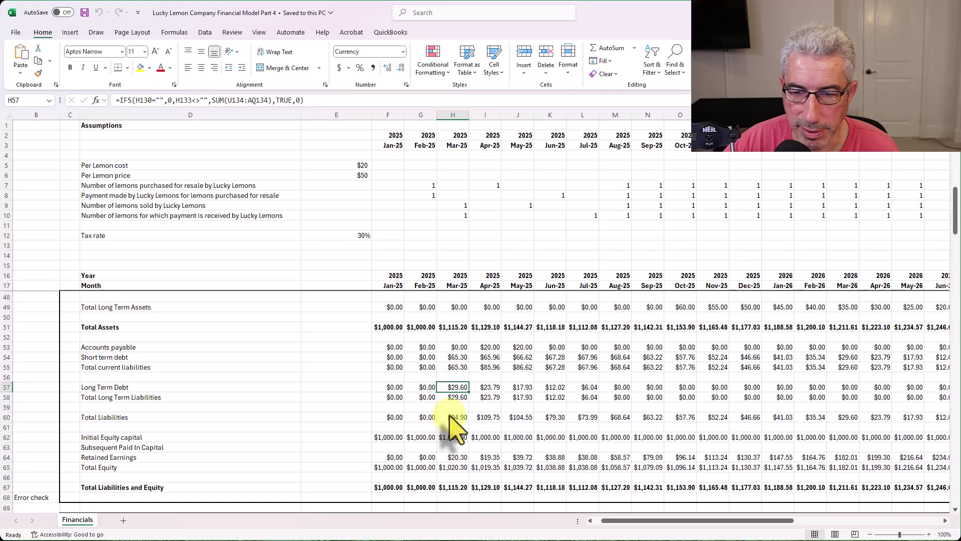
{"action": "scroll", "coordinate": [451, 423], "scroll_direction": "up", "scroll_amount": 2}
{"action": "scroll", "coordinate": [453, 428], "scroll_direction": "down", "scroll_amount": 8}
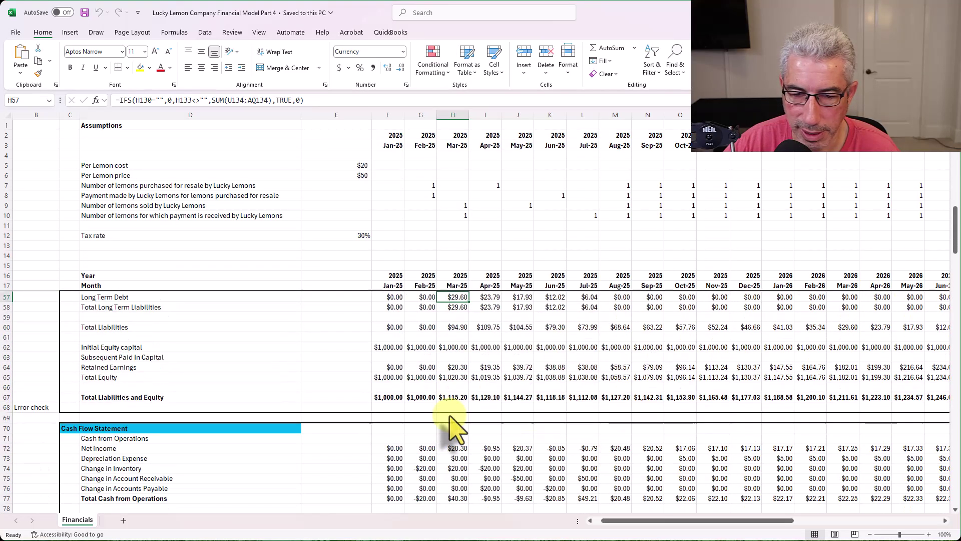
{"action": "scroll", "coordinate": [453, 428], "scroll_direction": "down", "scroll_amount": 3}
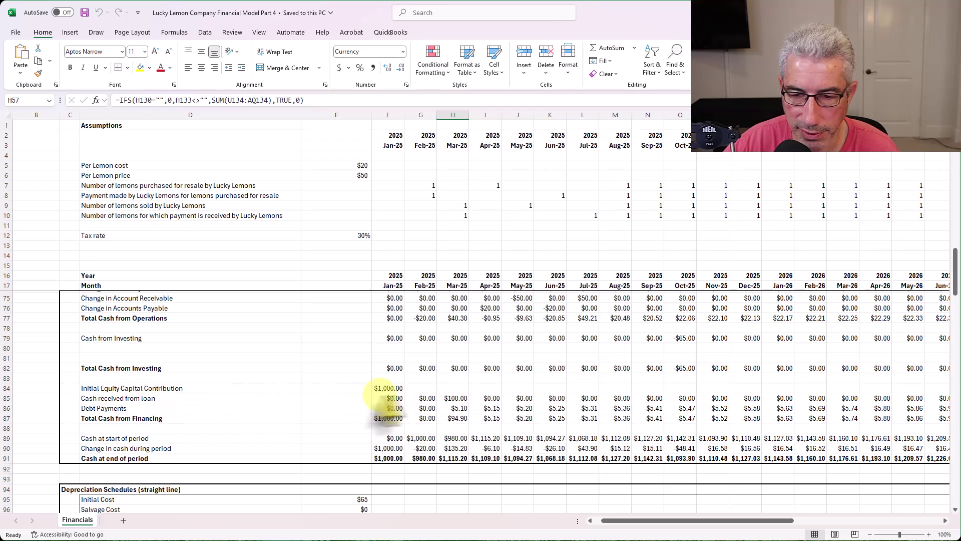
{"action": "left_click", "coordinate": [456, 398]}
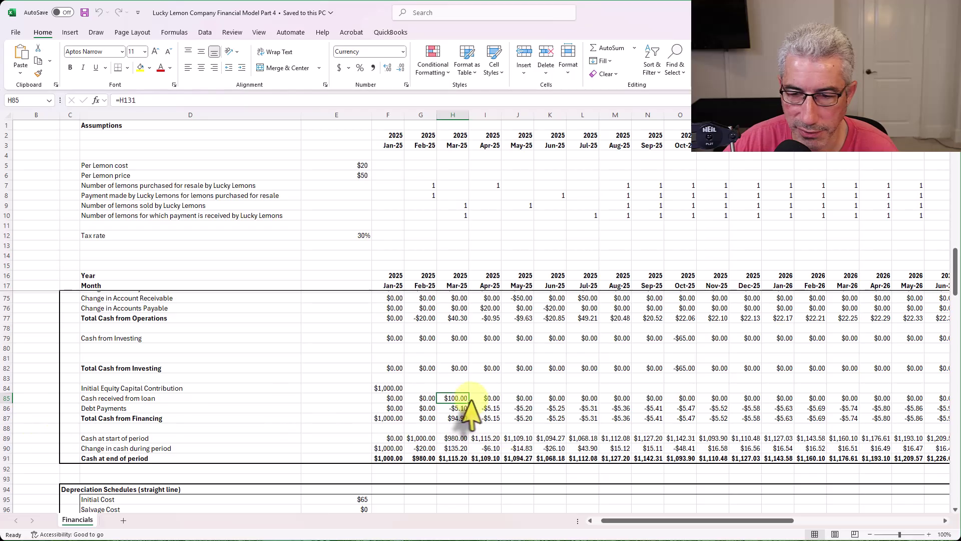
{"action": "left_click", "coordinate": [93, 408]}
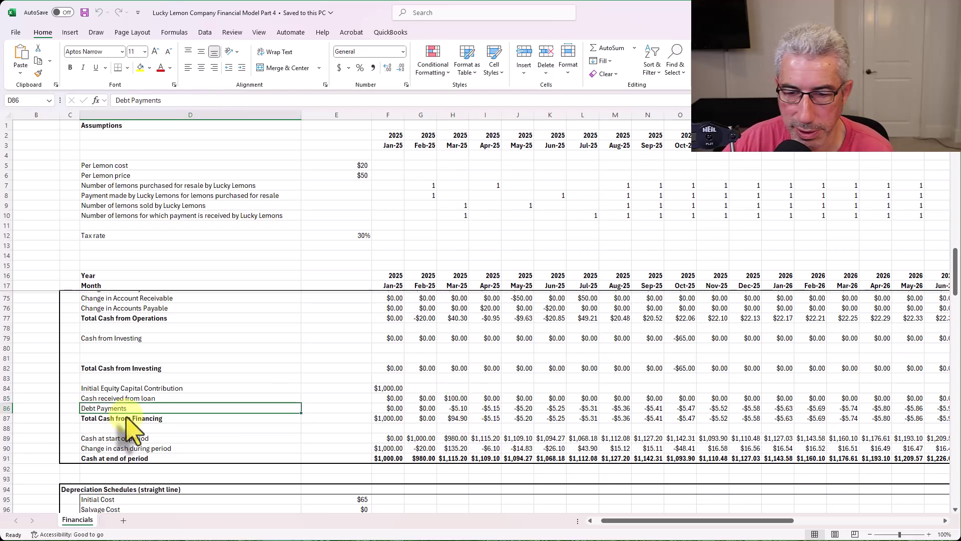
{"action": "key", "text": "Right"}
{"action": "key", "text": "Right"}
{"action": "key", "text": "Right"}
{"action": "key", "text": "Right"}
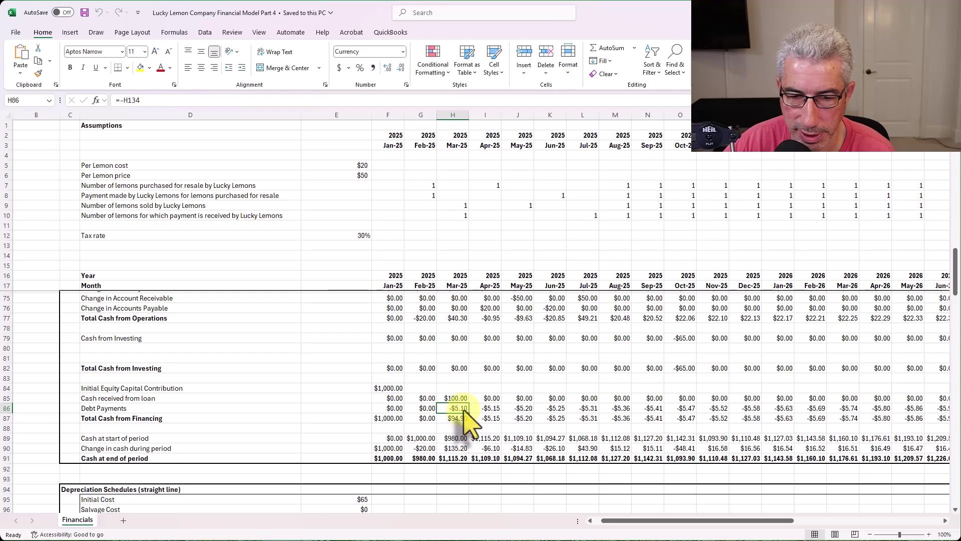
- Check Net income in the Cash Flow Statement, and select the whole Principal Payment row in the Debt Schedule that feeds Debt Payments
{"action": "scroll", "coordinate": [462, 415], "scroll_direction": "up", "scroll_amount": 3}
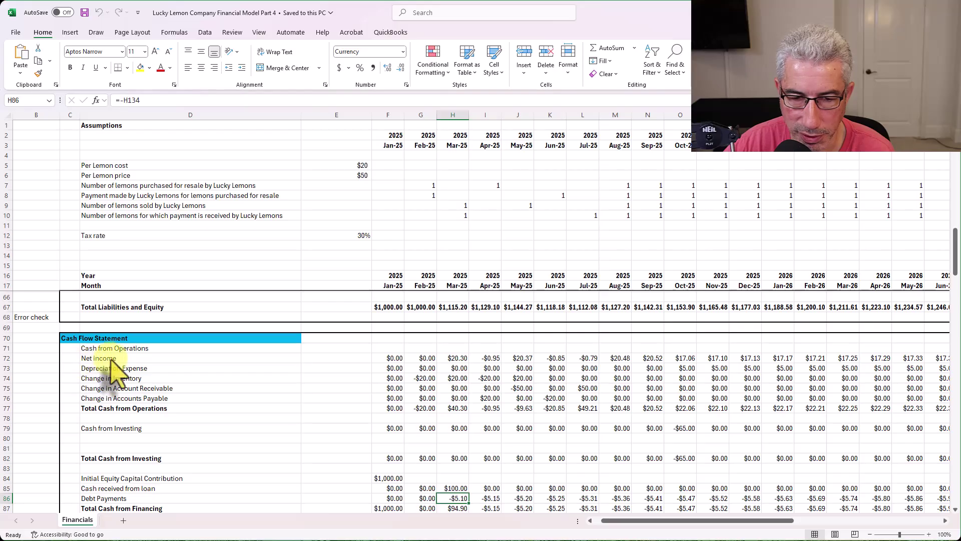
{"action": "scroll", "coordinate": [104, 371], "scroll_direction": "down", "scroll_amount": 3}
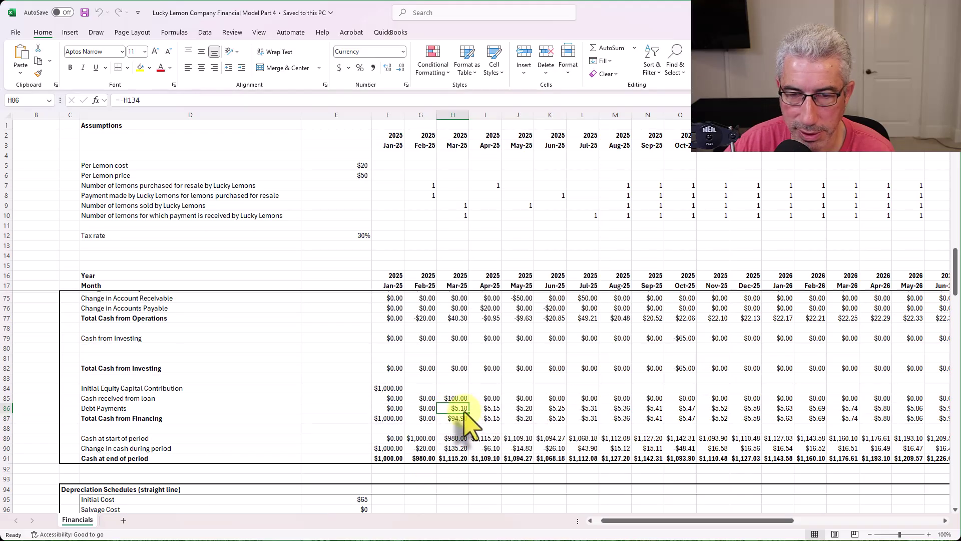
{"action": "scroll", "coordinate": [459, 416], "scroll_direction": "down", "scroll_amount": 9}
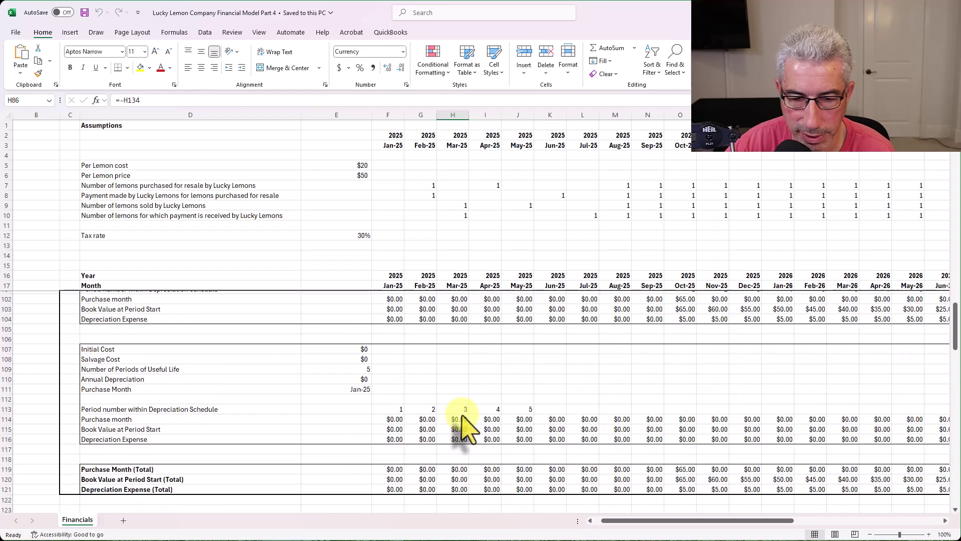
{"action": "scroll", "coordinate": [463, 419], "scroll_direction": "down", "scroll_amount": 7}
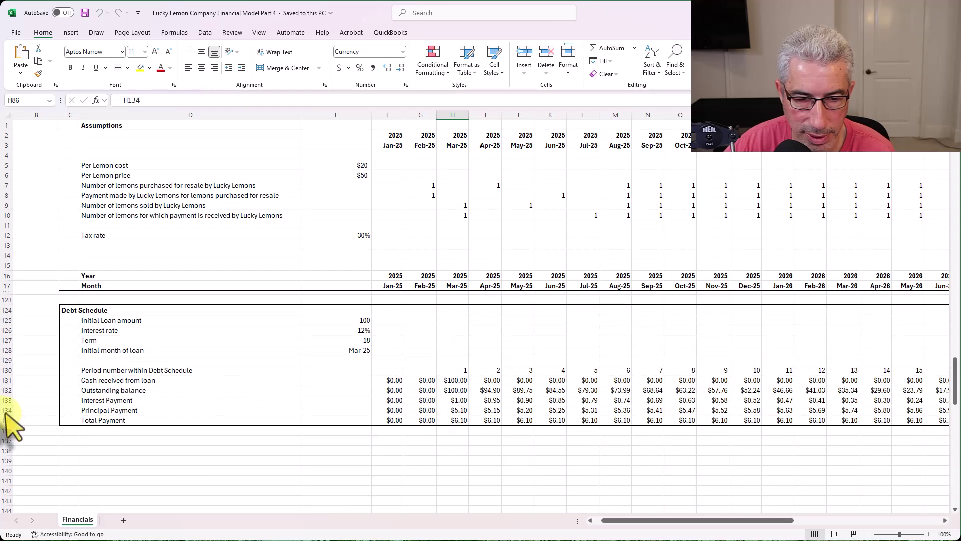
{"action": "left_click", "coordinate": [7, 410]}
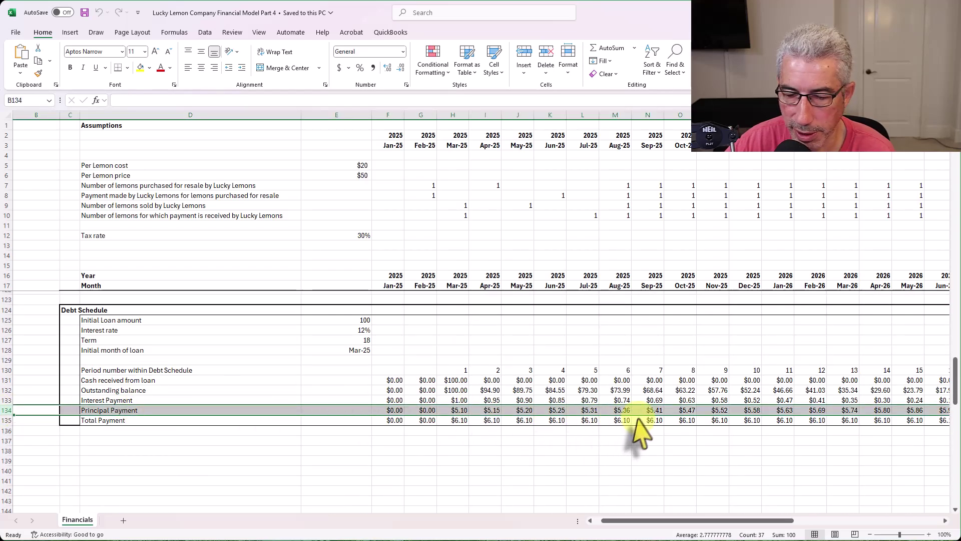
- Inspect the Feb-25 Error check formula below Total Liabilities and Equity on the Balance Sheet
{"action": "scroll", "coordinate": [493, 408], "scroll_direction": "up", "scroll_amount": 11}
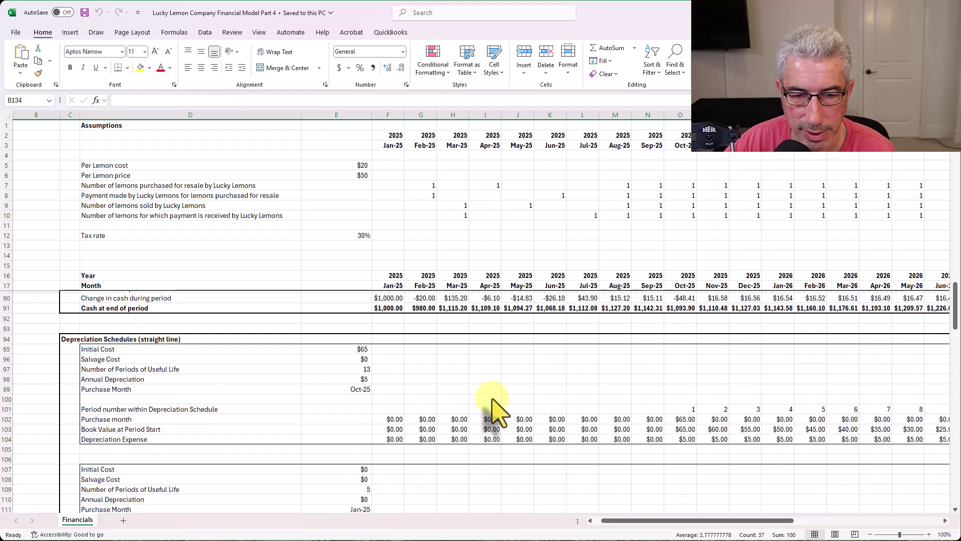
{"action": "scroll", "coordinate": [483, 429], "scroll_direction": "down", "scroll_amount": 3}
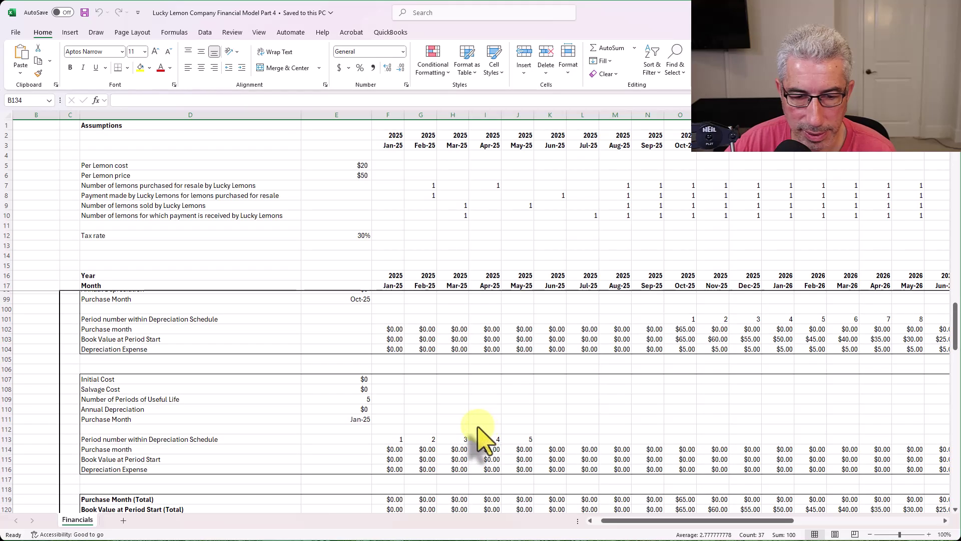
{"action": "scroll", "coordinate": [481, 440], "scroll_direction": "down", "scroll_amount": 3}
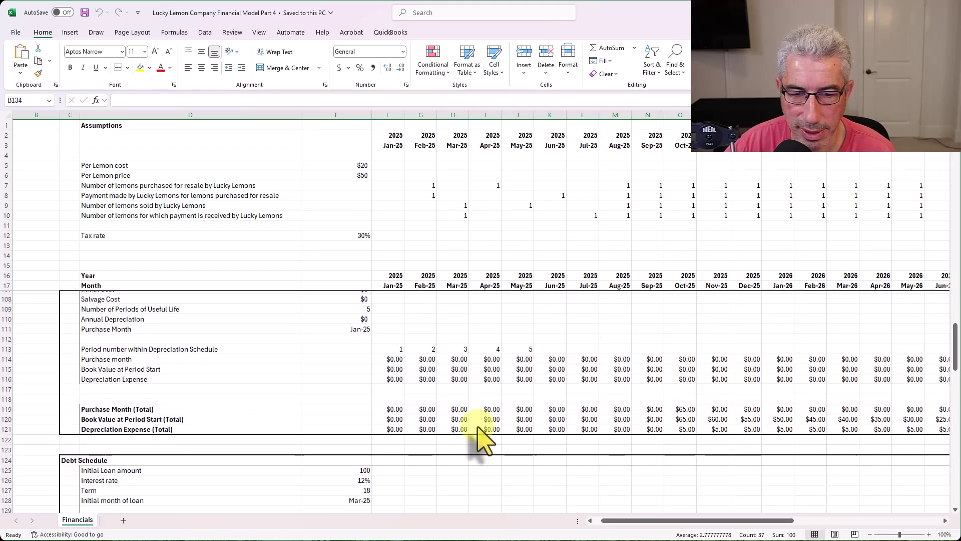
{"action": "scroll", "coordinate": [482, 440], "scroll_direction": "up", "scroll_amount": 4}
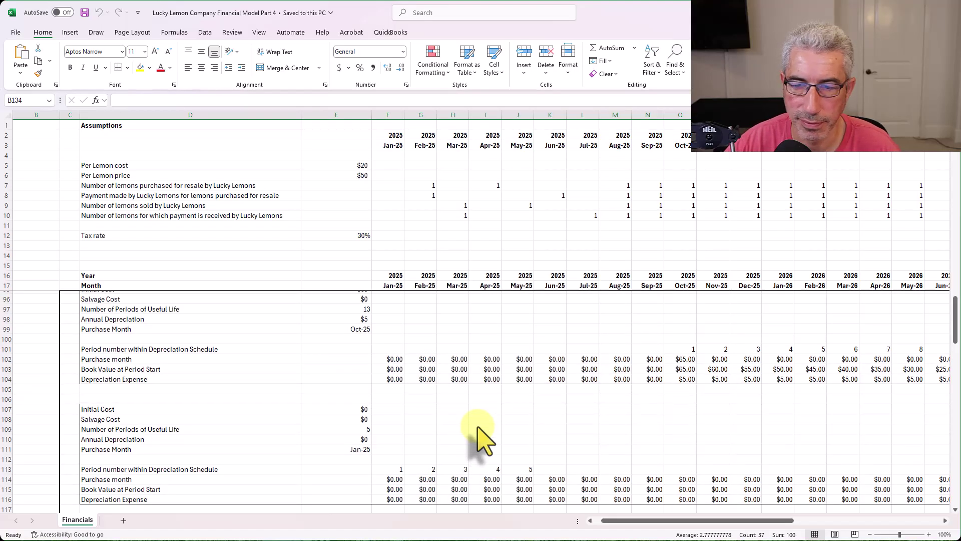
{"action": "scroll", "coordinate": [483, 439], "scroll_direction": "up", "scroll_amount": 9}
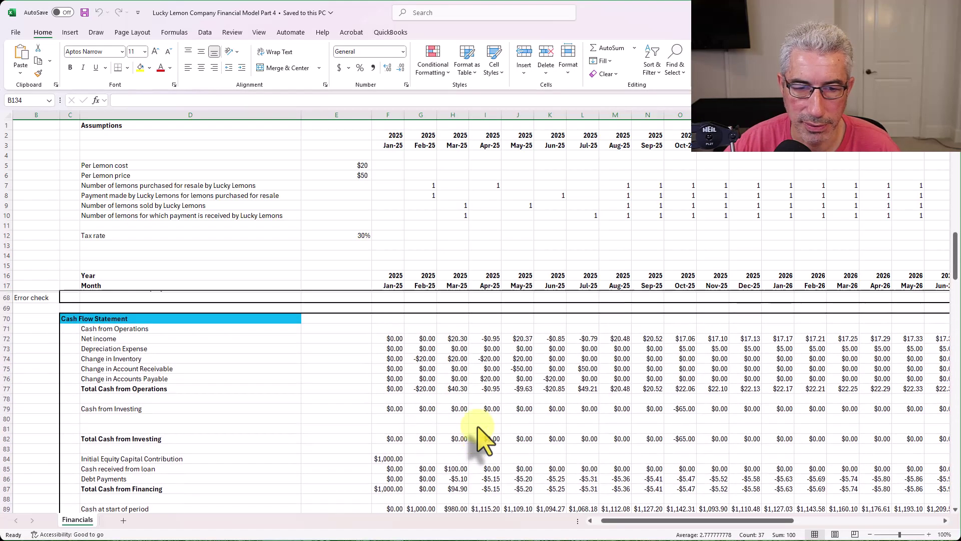
{"action": "scroll", "coordinate": [480, 438], "scroll_direction": "up", "scroll_amount": 4}
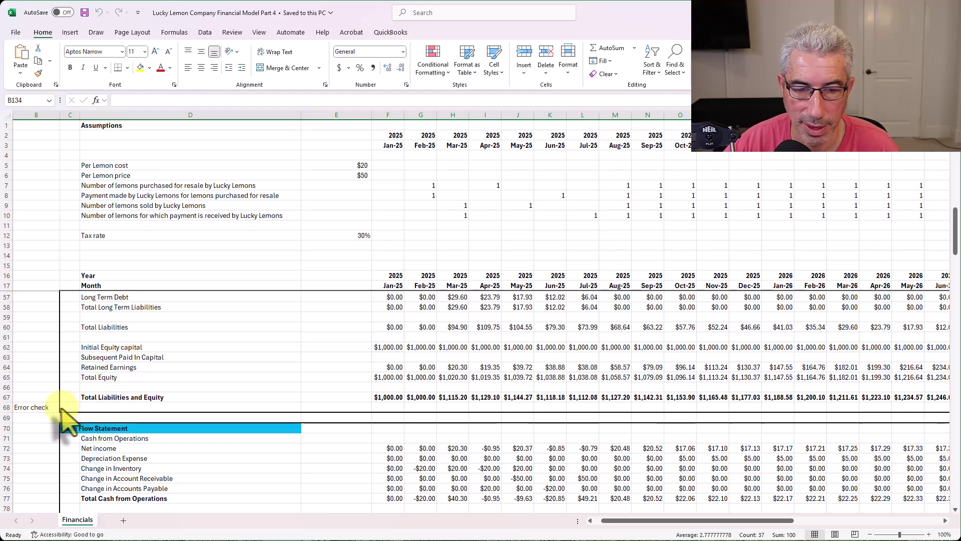
{"action": "left_click", "coordinate": [420, 406]}
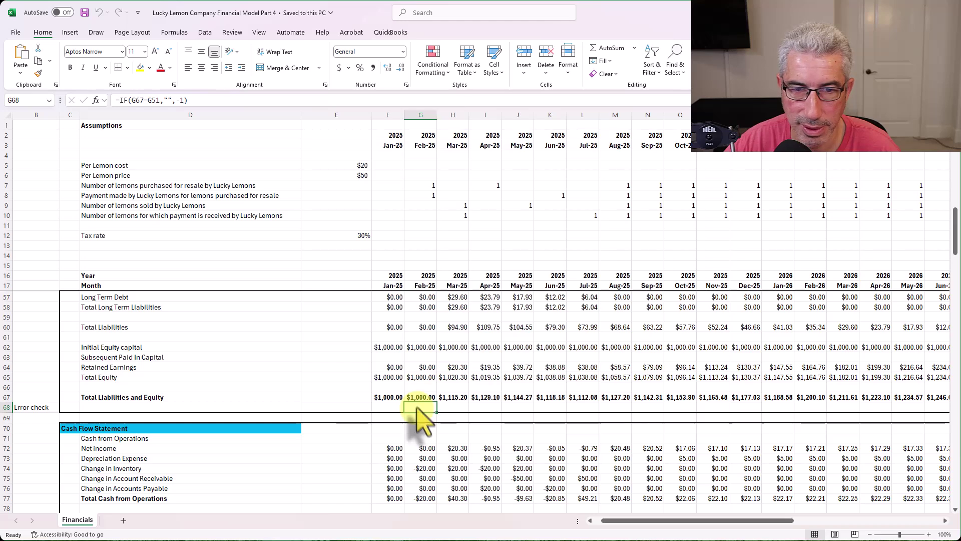